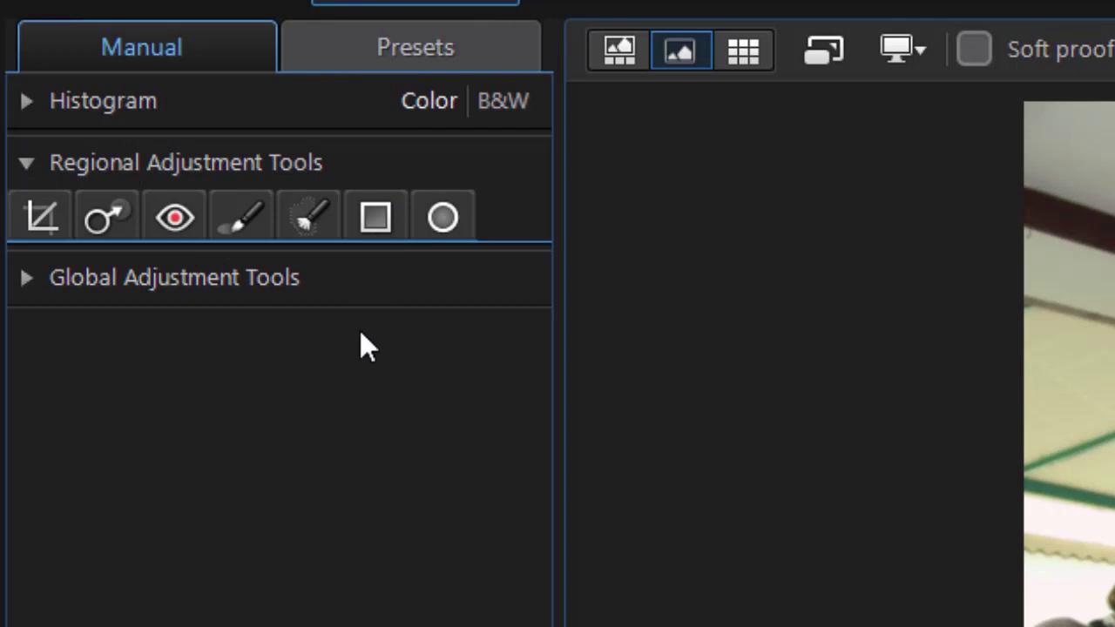
- Start an adjustment brush selection and zoom in on the woman's head
{"action": "left_click", "coordinate": [315, 220]}
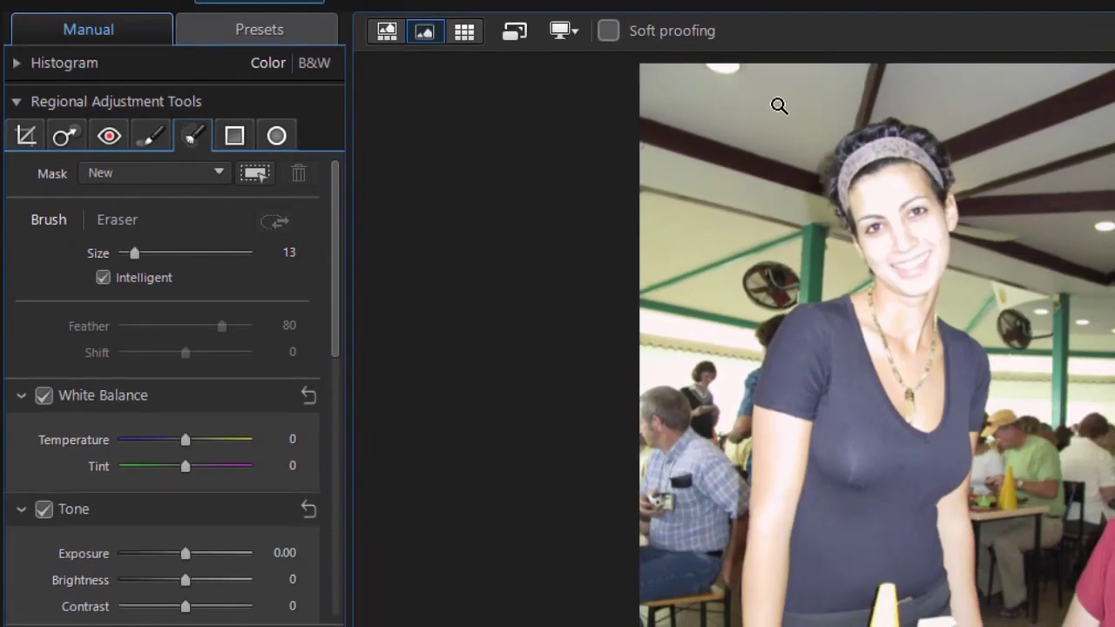
{"action": "left_click_drag", "start_coordinate": [778, 105], "coordinate": [1020, 380]}
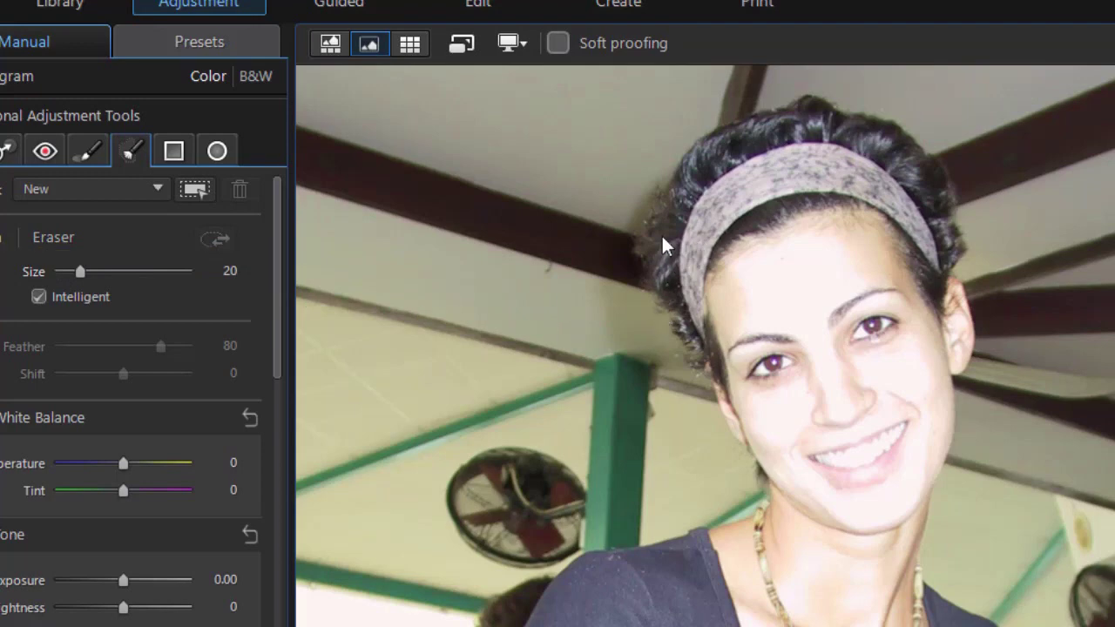
- Paint a brush mask over the woman's face from the forehead down, trimming beside the neck
{"action": "mouse_move", "coordinate": [724, 288]}
{"action": "left_mouse_down"}
{"action": "mouse_move", "coordinate": [857, 247]}
{"action": "mouse_move", "coordinate": [876, 259]}
{"action": "mouse_move", "coordinate": [906, 336]}
{"action": "left_mouse_up"}
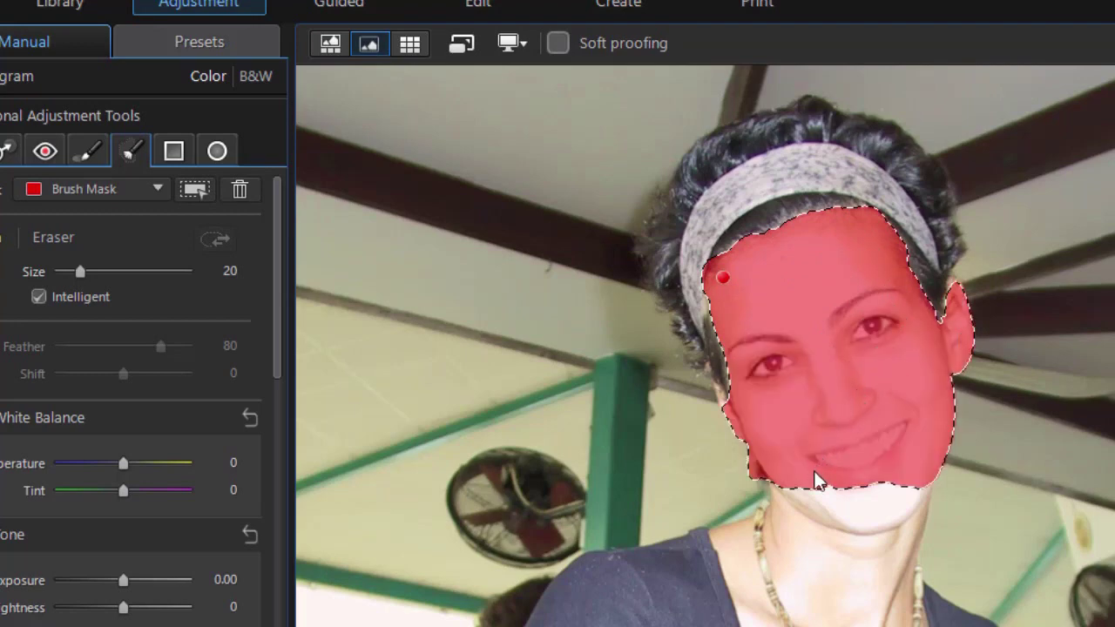
{"action": "left_click_drag", "start_coordinate": [815, 476], "coordinate": [816, 485]}
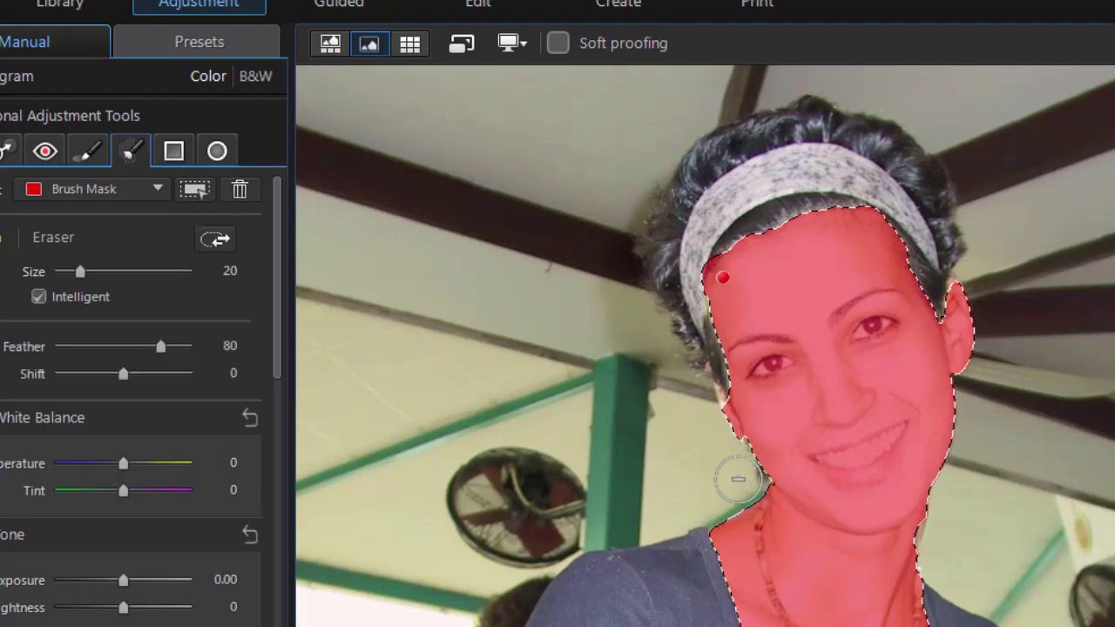
{"action": "mouse_move", "coordinate": [738, 478]}
{"action": "left_mouse_down"}
{"action": "mouse_move", "coordinate": [705, 430]}
{"action": "mouse_move", "coordinate": [707, 396]}
{"action": "left_mouse_up"}
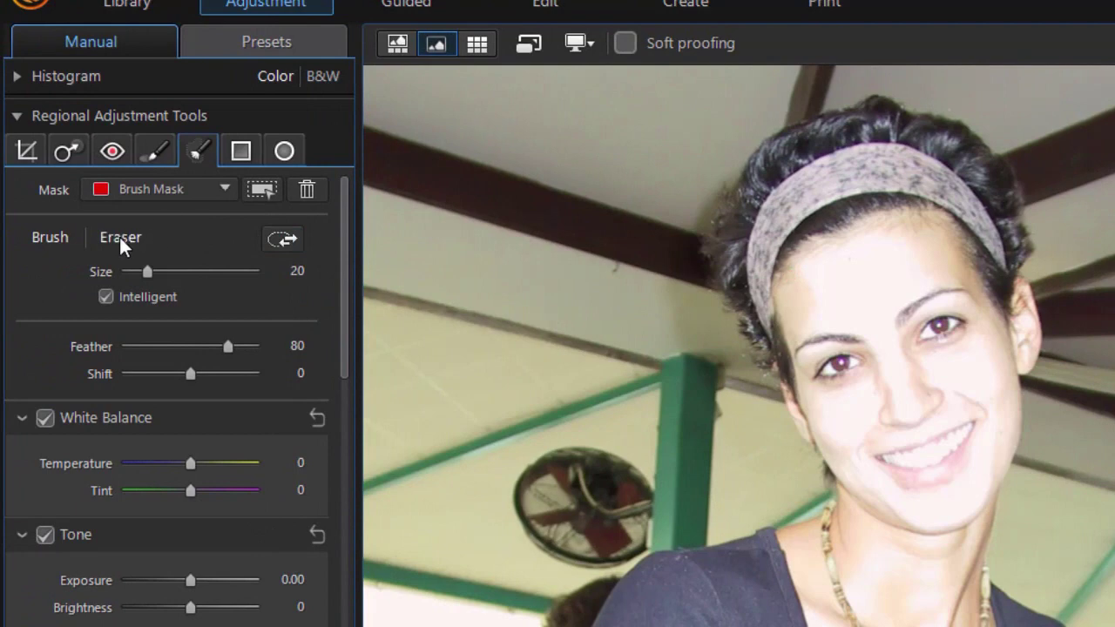
- Erase the mask from her neck, chest, shoulder and necklace, undoing the mistaken chin erase
{"action": "left_click", "coordinate": [123, 244]}
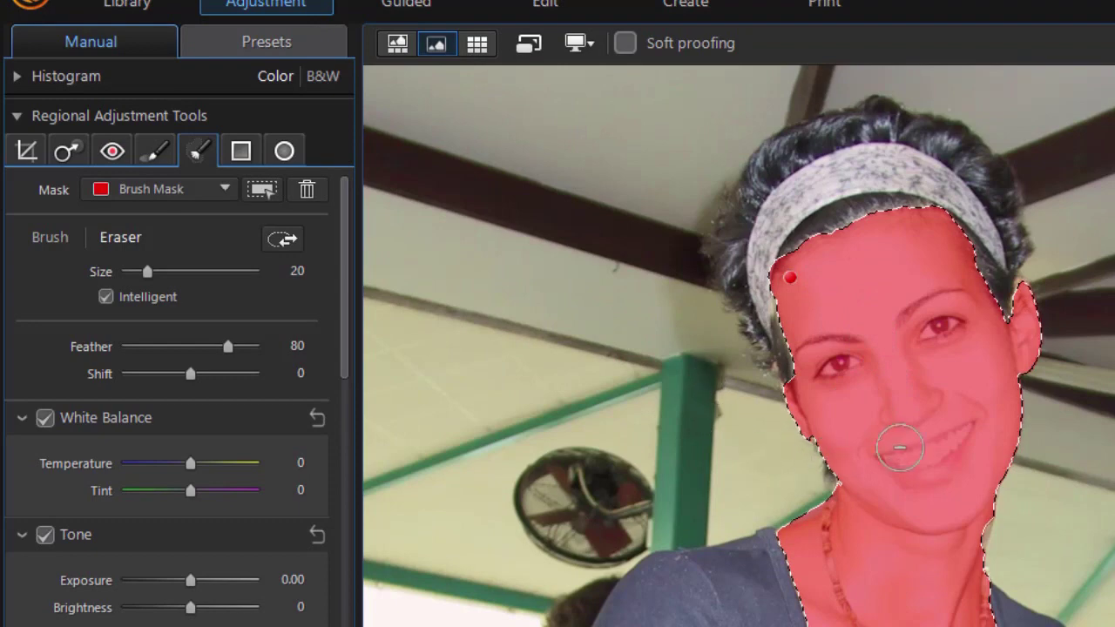
{"action": "mouse_move", "coordinate": [868, 552]}
{"action": "left_mouse_down"}
{"action": "mouse_move", "coordinate": [863, 577]}
{"action": "mouse_move", "coordinate": [859, 528]}
{"action": "mouse_move", "coordinate": [823, 501]}
{"action": "mouse_move", "coordinate": [849, 516]}
{"action": "mouse_move", "coordinate": [931, 502]}
{"action": "left_mouse_up"}
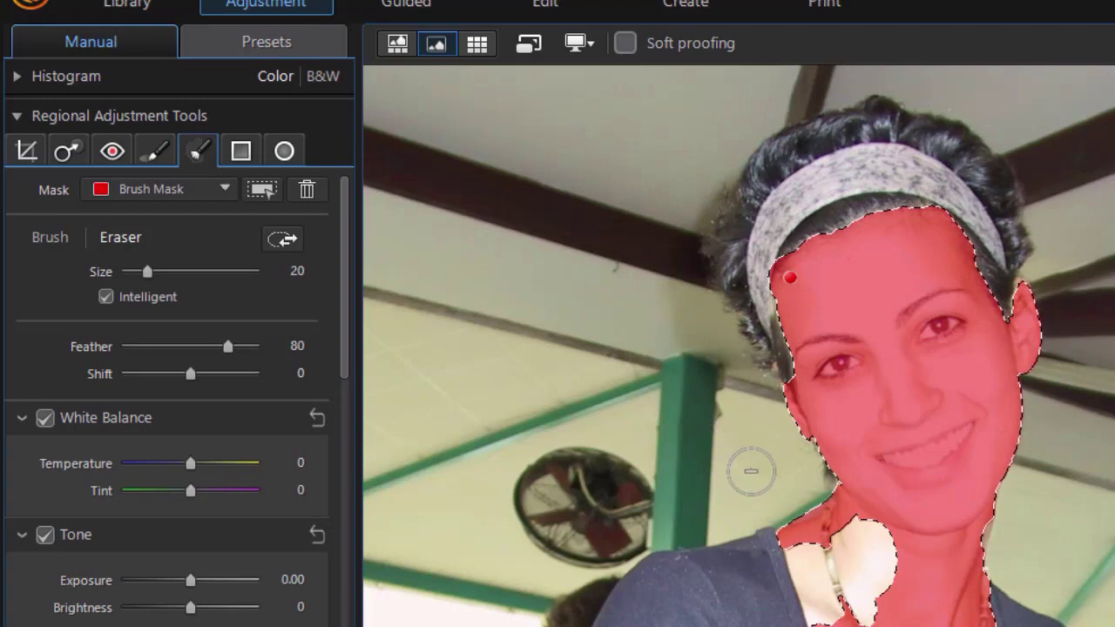
{"action": "mouse_move", "coordinate": [802, 490]}
{"action": "left_mouse_down"}
{"action": "mouse_move", "coordinate": [915, 575]}
{"action": "mouse_move", "coordinate": [960, 577]}
{"action": "mouse_move", "coordinate": [1015, 552]}
{"action": "left_mouse_up"}
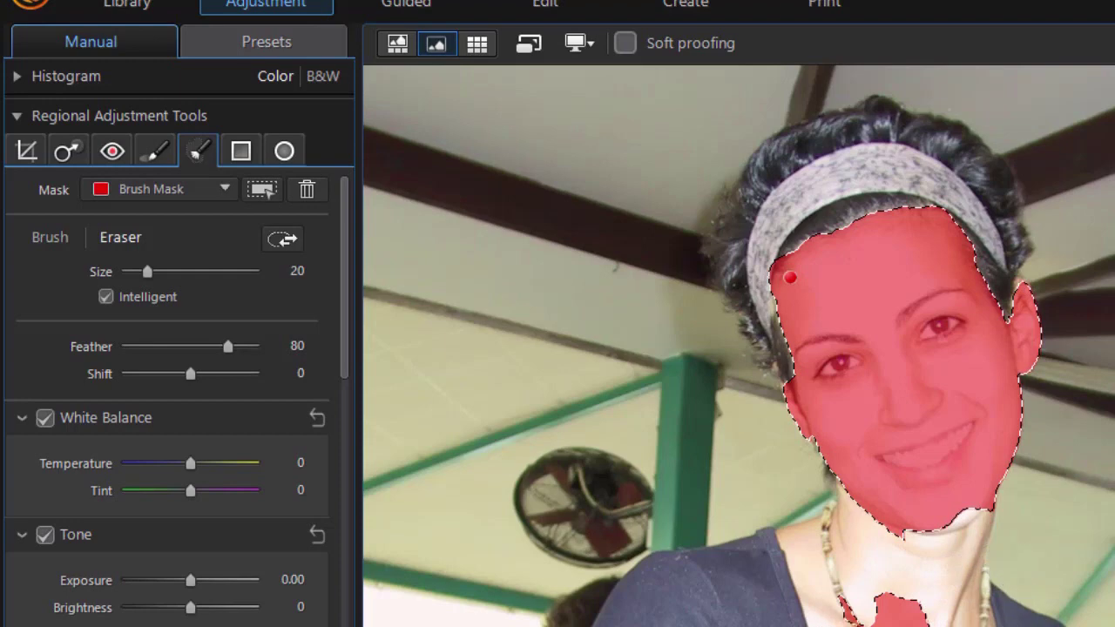
{"action": "mouse_move", "coordinate": [842, 615]}
{"action": "left_mouse_down"}
{"action": "mouse_move", "coordinate": [910, 610]}
{"action": "mouse_move", "coordinate": [846, 604]}
{"action": "mouse_move", "coordinate": [933, 600]}
{"action": "left_mouse_up"}
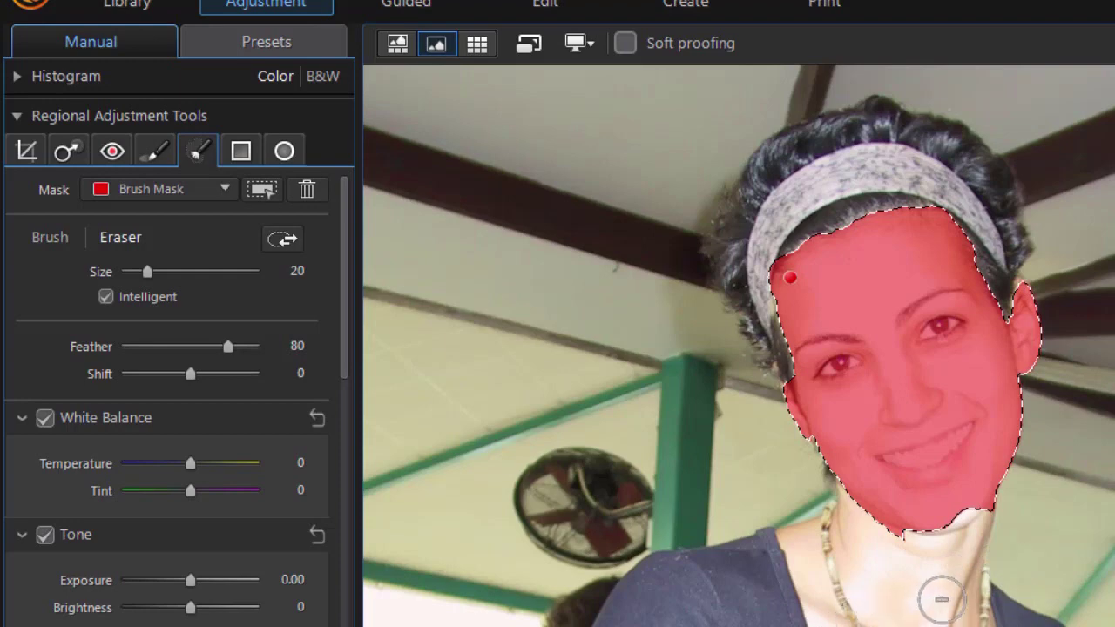
{"action": "mouse_move", "coordinate": [1002, 520]}
{"action": "left_mouse_down"}
{"action": "mouse_move", "coordinate": [963, 471]}
{"action": "mouse_move", "coordinate": [957, 504]}
{"action": "mouse_move", "coordinate": [983, 497]}
{"action": "left_mouse_up"}
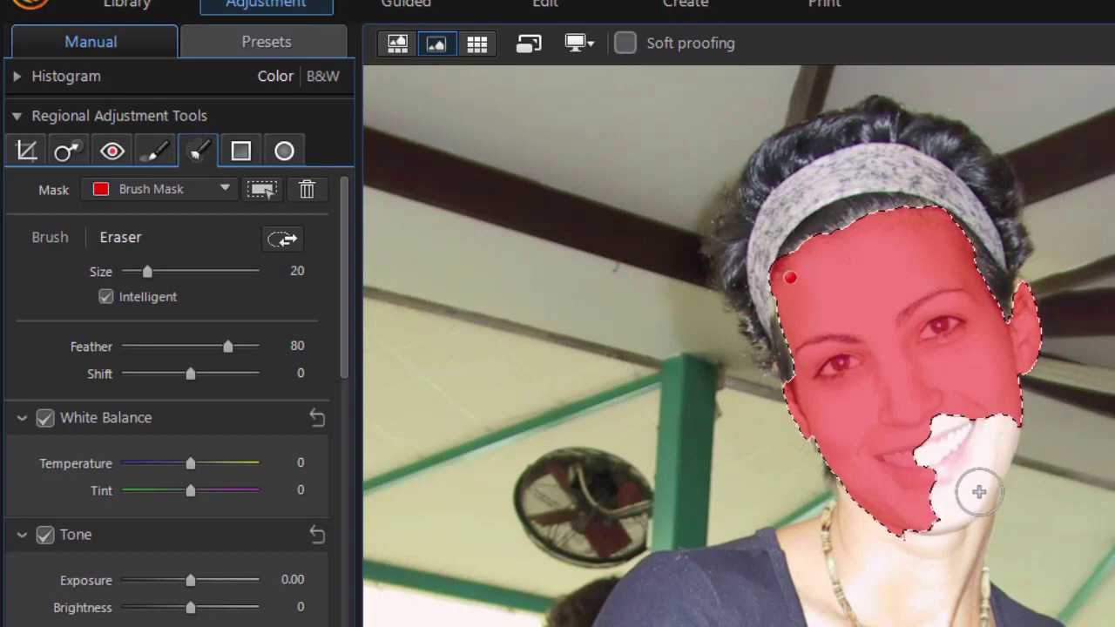
{"action": "key", "text": "ctrl+z"}
{"action": "key", "text": "ctrl+z"}
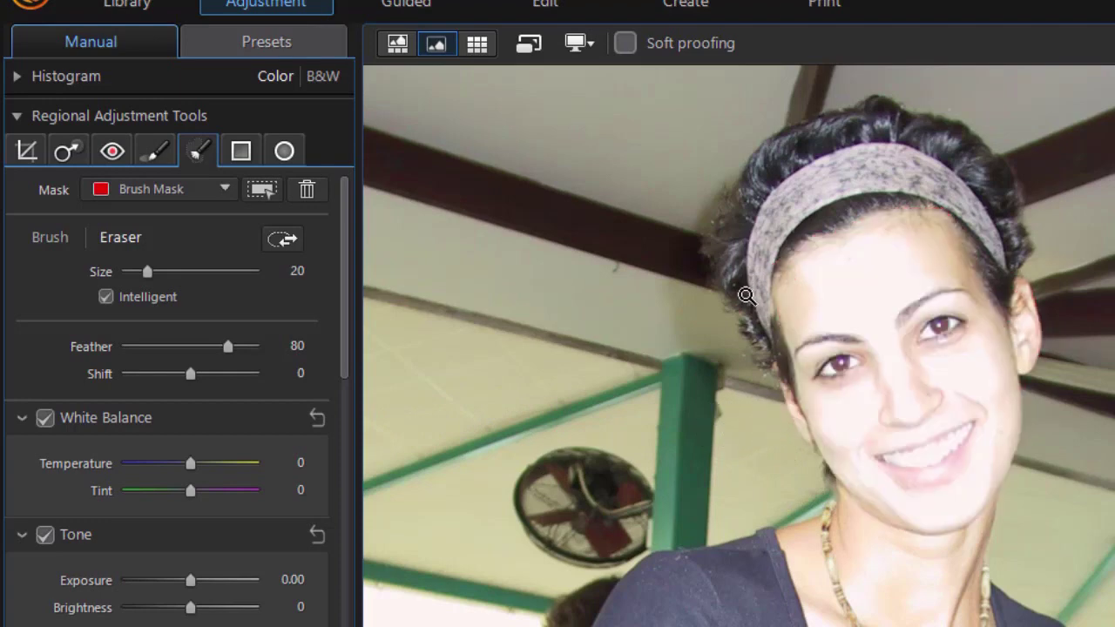
{"action": "left_click_drag", "start_coordinate": [754, 299], "coordinate": [1055, 500]}
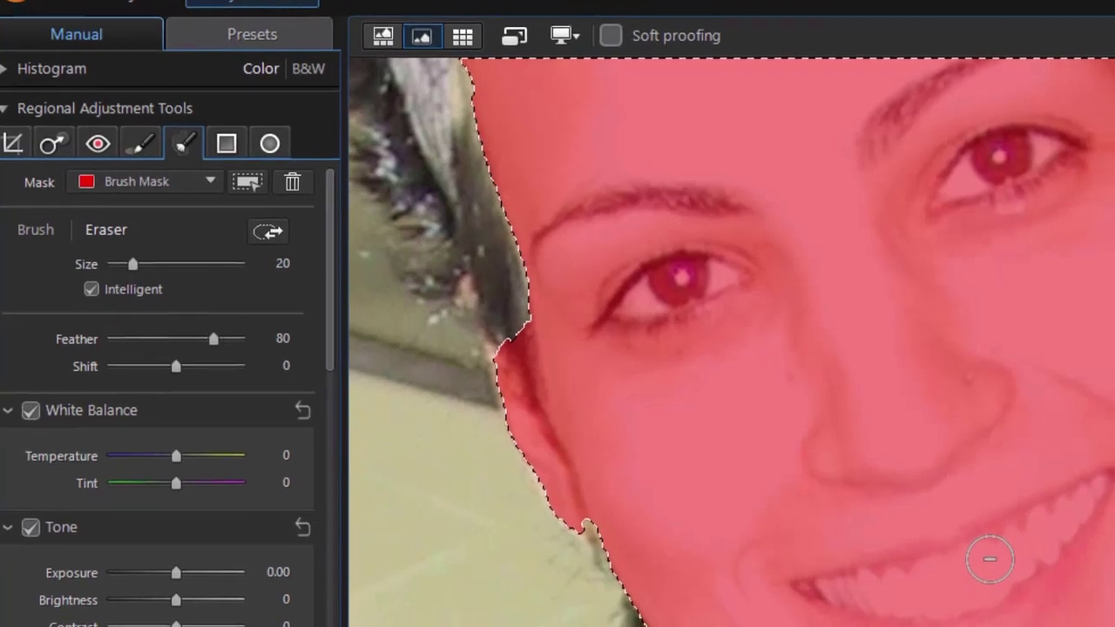
- Erase the teeth and both eyes from the face mask, restoring the lip edge and using brush size 11
{"action": "scroll", "coordinate": [1002, 568], "scroll_direction": "down", "scroll_amount": 3}
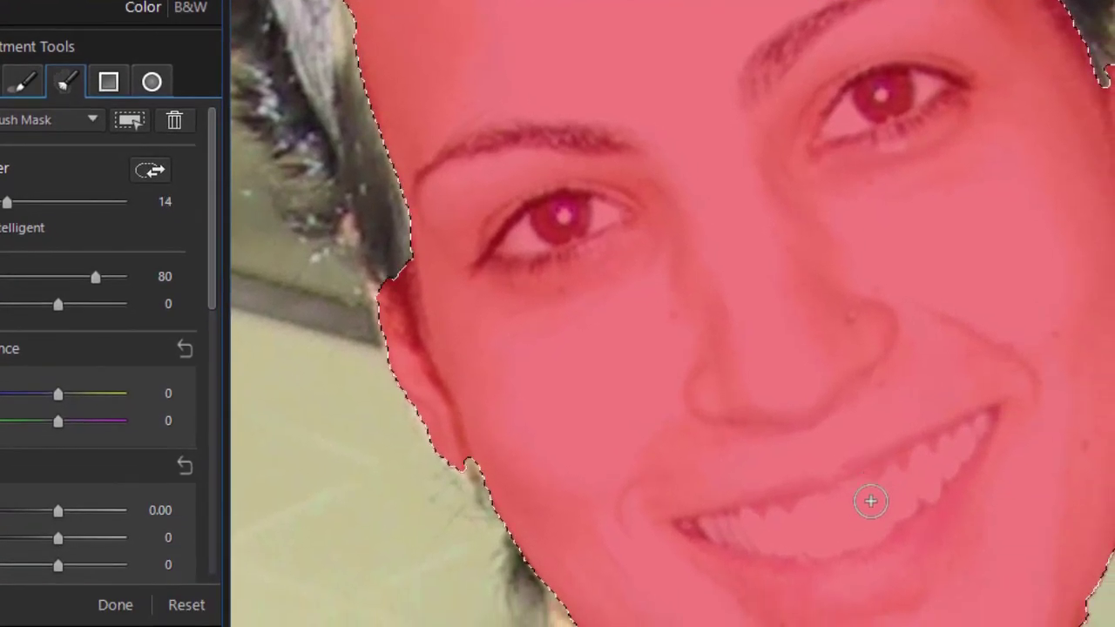
{"action": "mouse_move", "coordinate": [896, 480]}
{"action": "left_mouse_down"}
{"action": "mouse_move", "coordinate": [949, 460]}
{"action": "mouse_move", "coordinate": [890, 494]}
{"action": "mouse_move", "coordinate": [717, 532]}
{"action": "mouse_move", "coordinate": [733, 545]}
{"action": "mouse_move", "coordinate": [842, 538]}
{"action": "mouse_move", "coordinate": [899, 490]}
{"action": "left_mouse_up"}
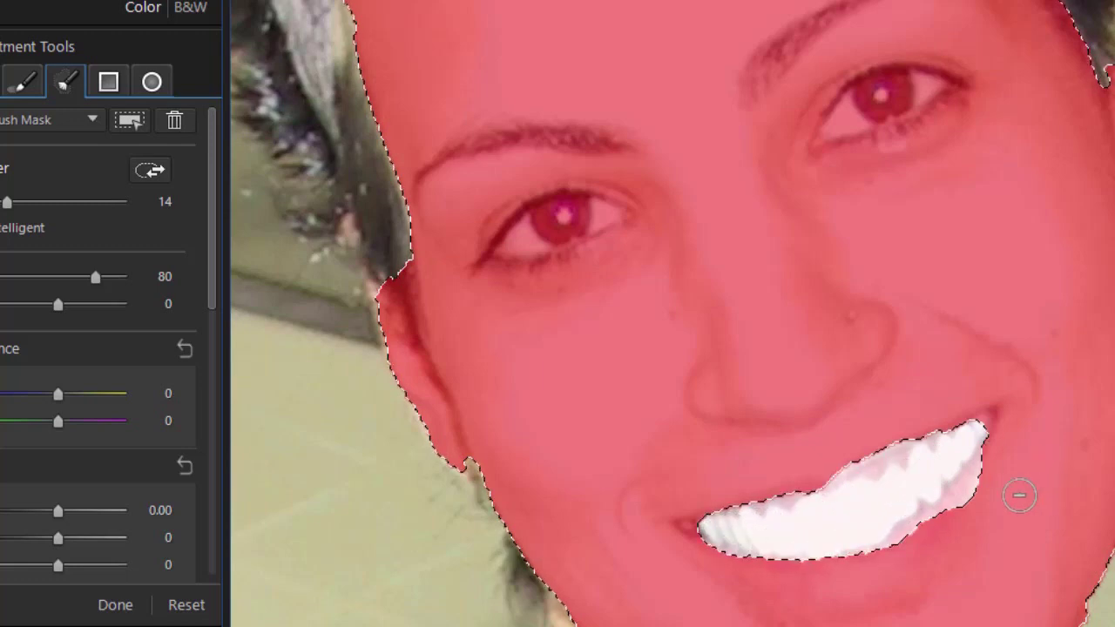
{"action": "left_click_drag", "start_coordinate": [985, 472], "coordinate": [992, 470]}
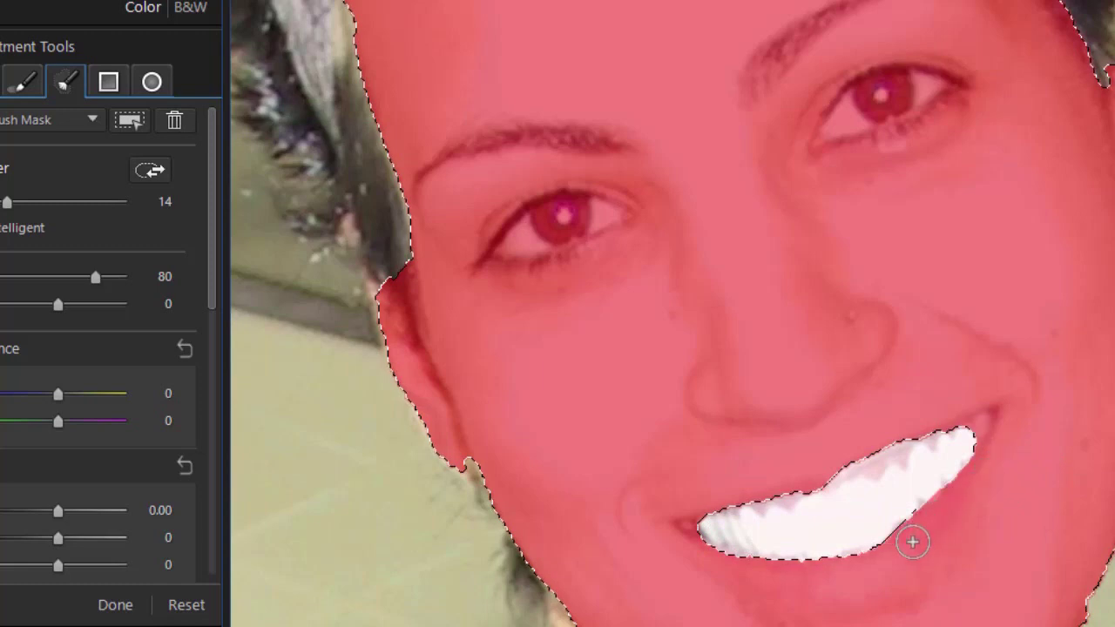
{"action": "mouse_move", "coordinate": [562, 217]}
{"action": "left_mouse_down"}
{"action": "mouse_move", "coordinate": [534, 238]}
{"action": "mouse_move", "coordinate": [594, 219]}
{"action": "left_mouse_up"}
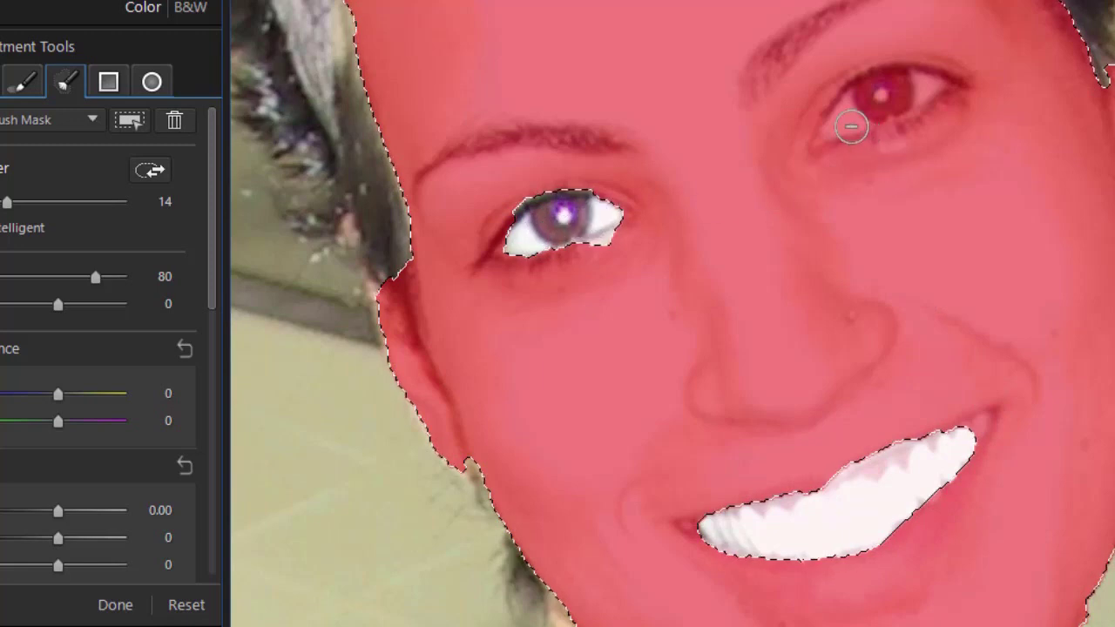
{"action": "key", "text": "bracketleft"}
{"action": "key", "text": "bracketleft"}
{"action": "key", "text": "bracketleft"}
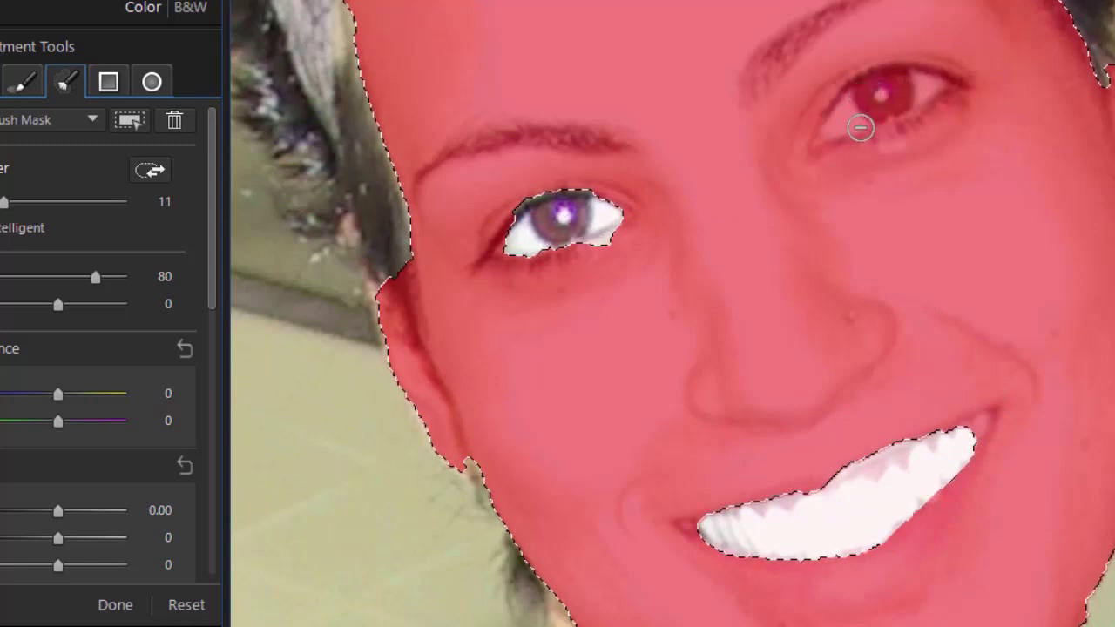
{"action": "mouse_move", "coordinate": [840, 129]}
{"action": "left_mouse_down"}
{"action": "mouse_move", "coordinate": [871, 95]}
{"action": "mouse_move", "coordinate": [935, 87]}
{"action": "mouse_move", "coordinate": [897, 108]}
{"action": "mouse_move", "coordinate": [880, 105]}
{"action": "mouse_move", "coordinate": [911, 86]}
{"action": "mouse_move", "coordinate": [885, 83]}
{"action": "left_mouse_up"}
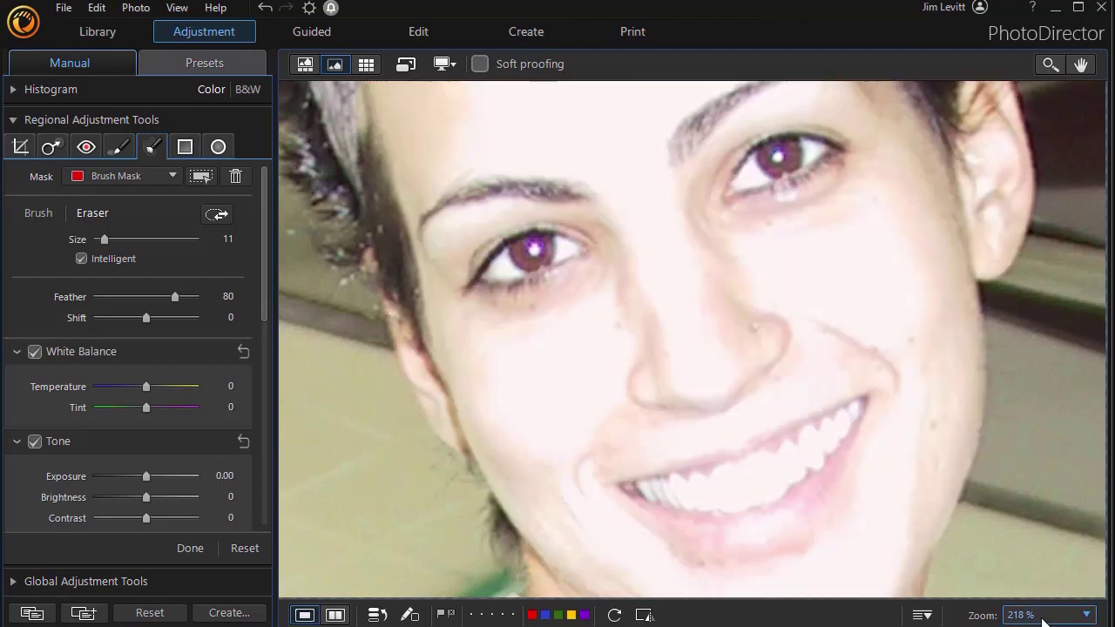
- Frame her head and torso, then raise the face mask's vibrance to 71
{"action": "left_click", "coordinate": [1045, 615]}
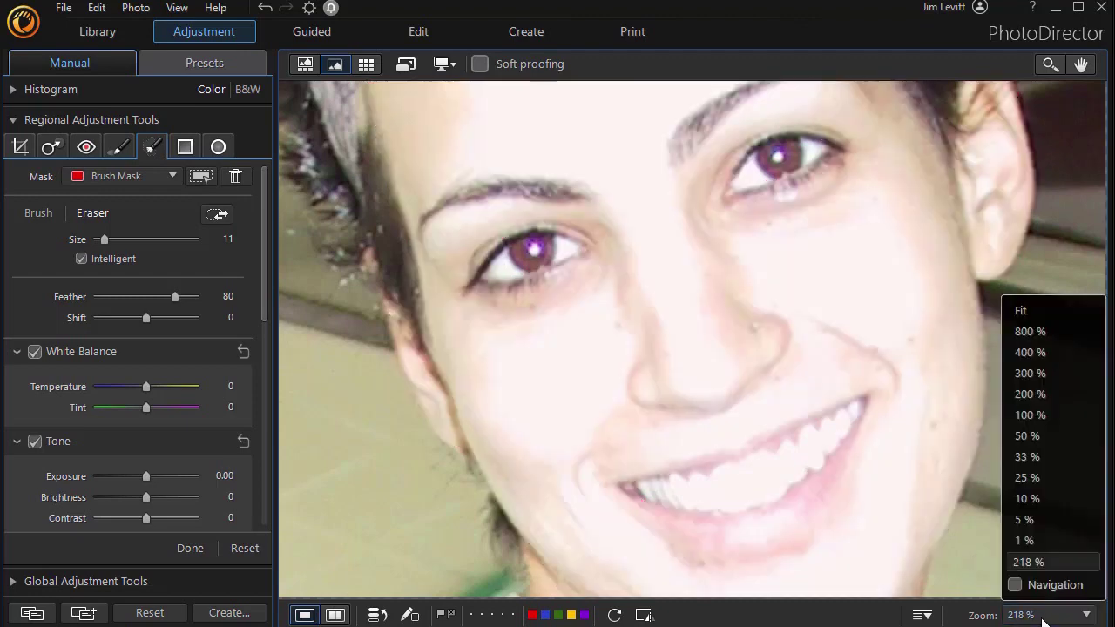
{"action": "left_click", "coordinate": [1035, 477]}
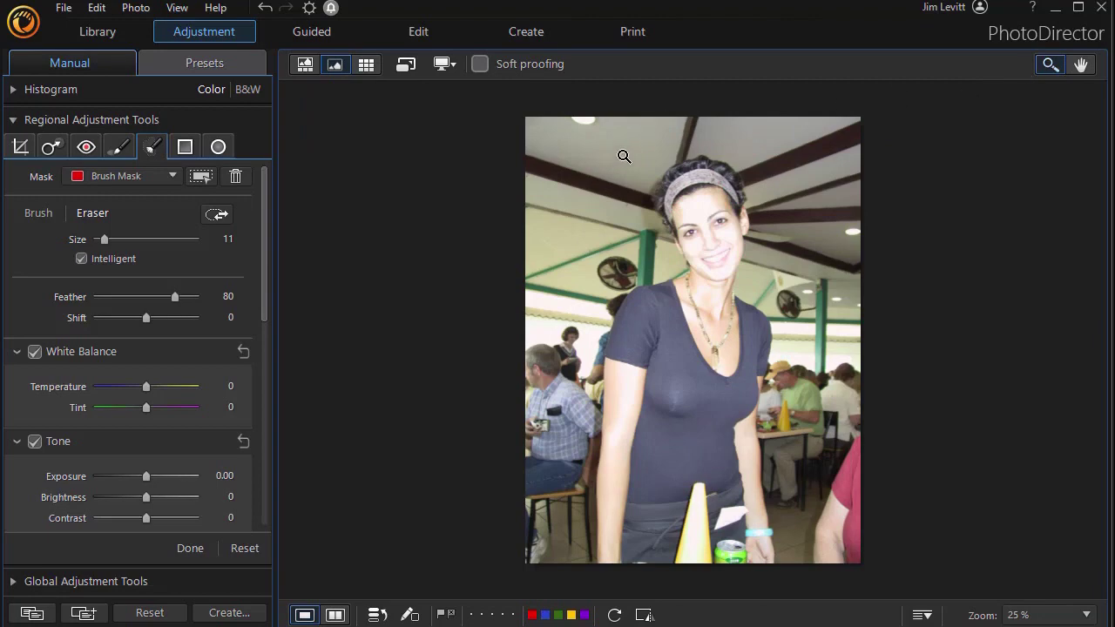
{"action": "left_click_drag", "start_coordinate": [626, 155], "coordinate": [805, 353]}
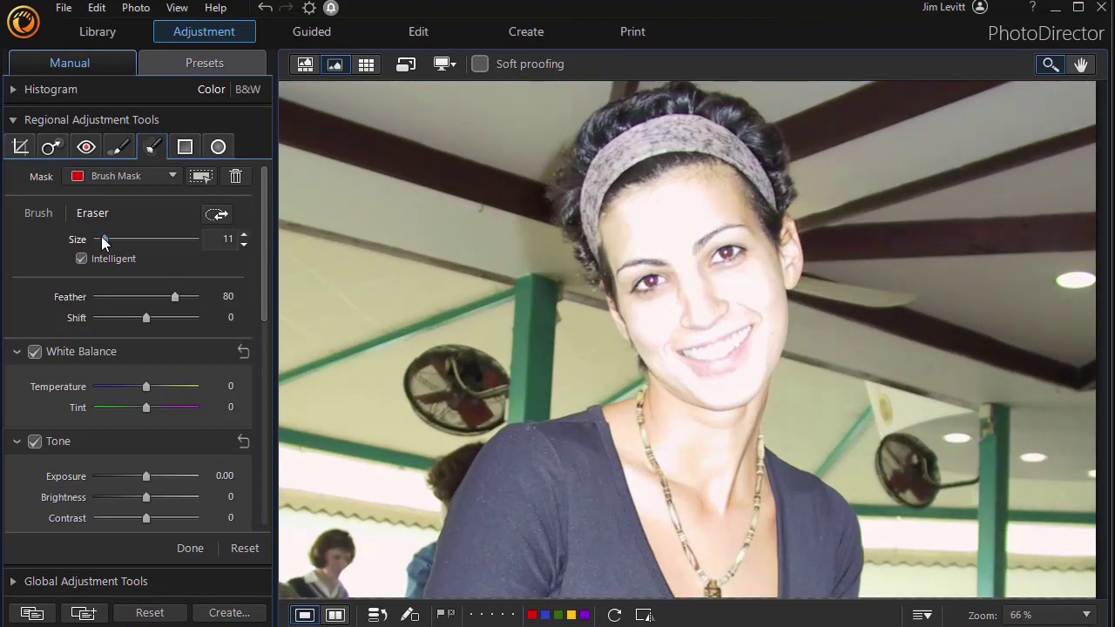
{"action": "scroll", "coordinate": [268, 305], "scroll_direction": "down", "scroll_amount": 6}
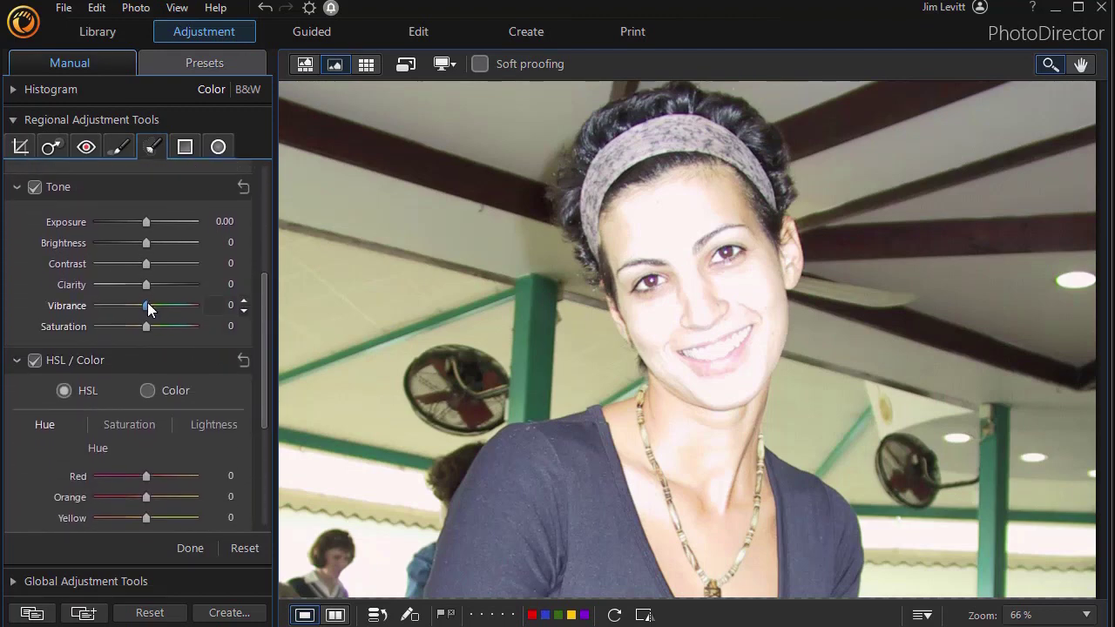
{"action": "left_click_drag", "start_coordinate": [151, 307], "coordinate": [184, 306]}
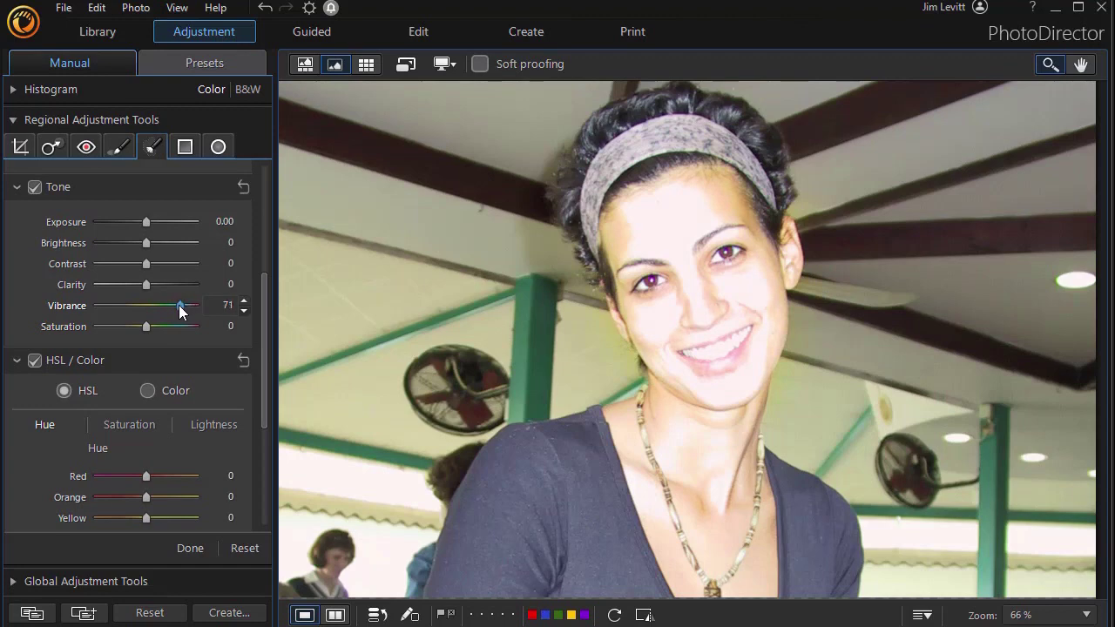
- Set the face mask's Orange lightness to -23 and sharpness amount to 37
{"action": "scroll", "coordinate": [259, 392], "scroll_direction": "down", "scroll_amount": 3}
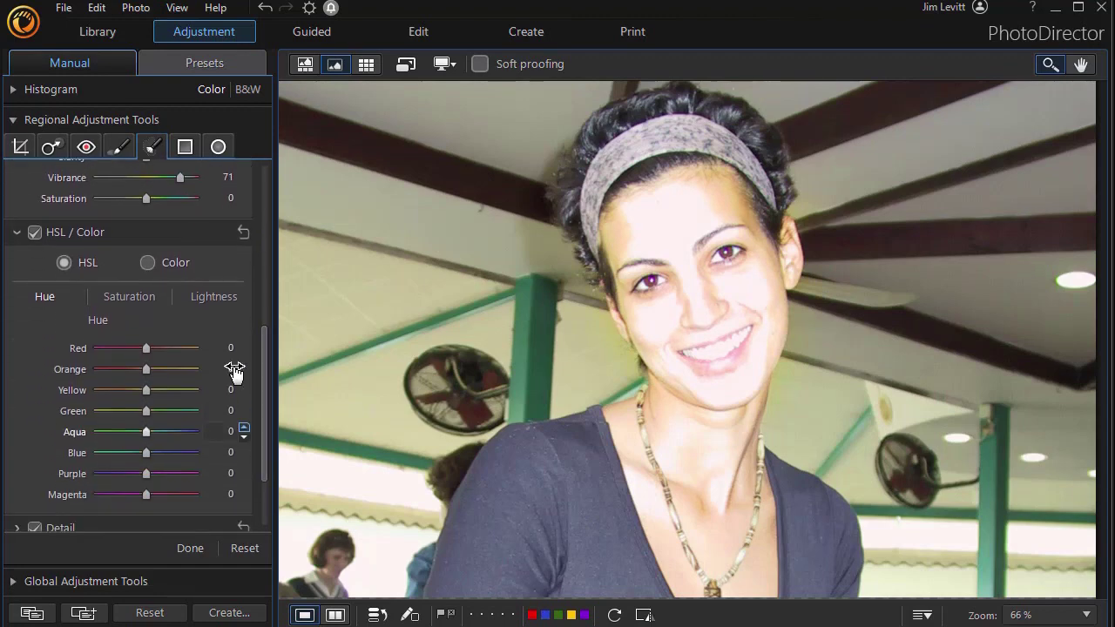
{"action": "left_click", "coordinate": [213, 299]}
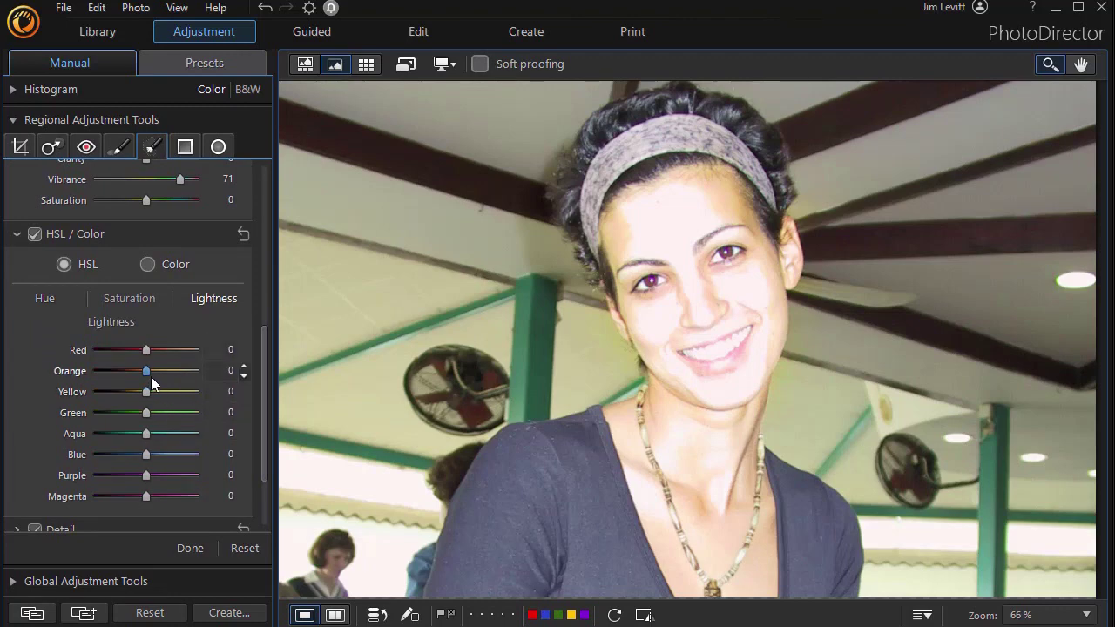
{"action": "mouse_move", "coordinate": [150, 372]}
{"action": "left_mouse_down"}
{"action": "mouse_move", "coordinate": [178, 369]}
{"action": "mouse_move", "coordinate": [135, 373]}
{"action": "left_mouse_up"}
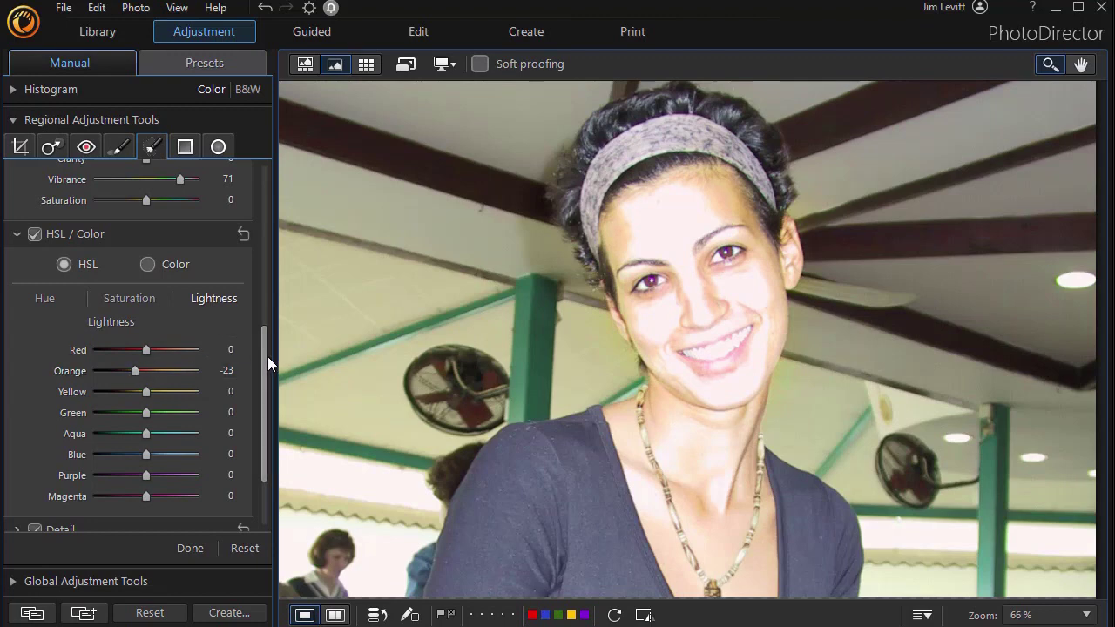
{"action": "left_click_drag", "start_coordinate": [267, 356], "coordinate": [261, 388]}
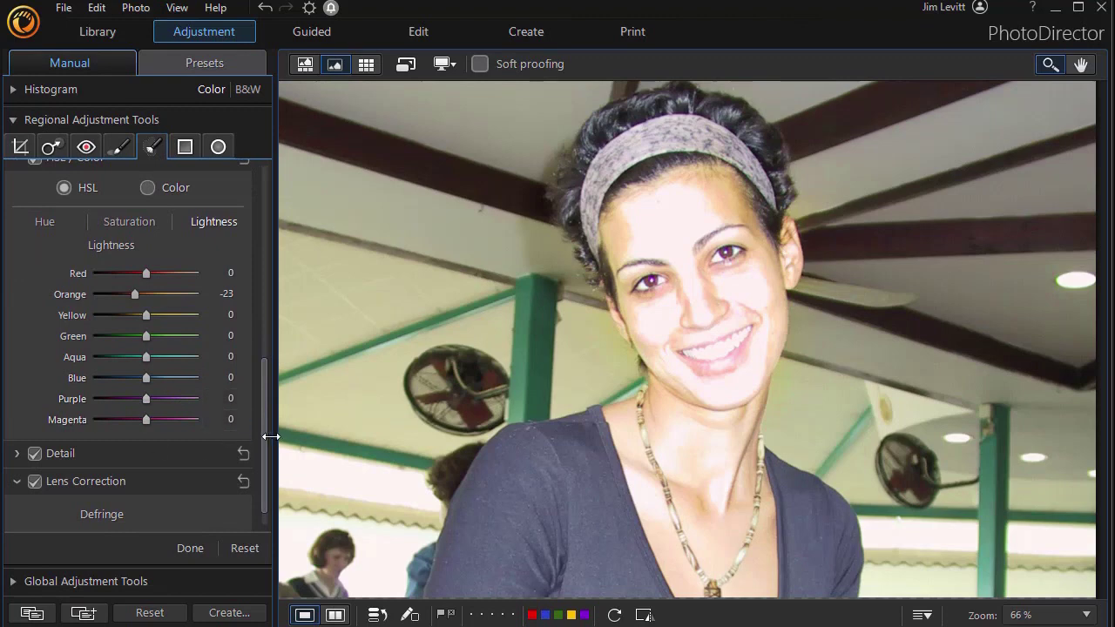
{"action": "scroll", "coordinate": [5, 418], "scroll_direction": "down", "scroll_amount": 1}
{"action": "left_click", "coordinate": [13, 426]}
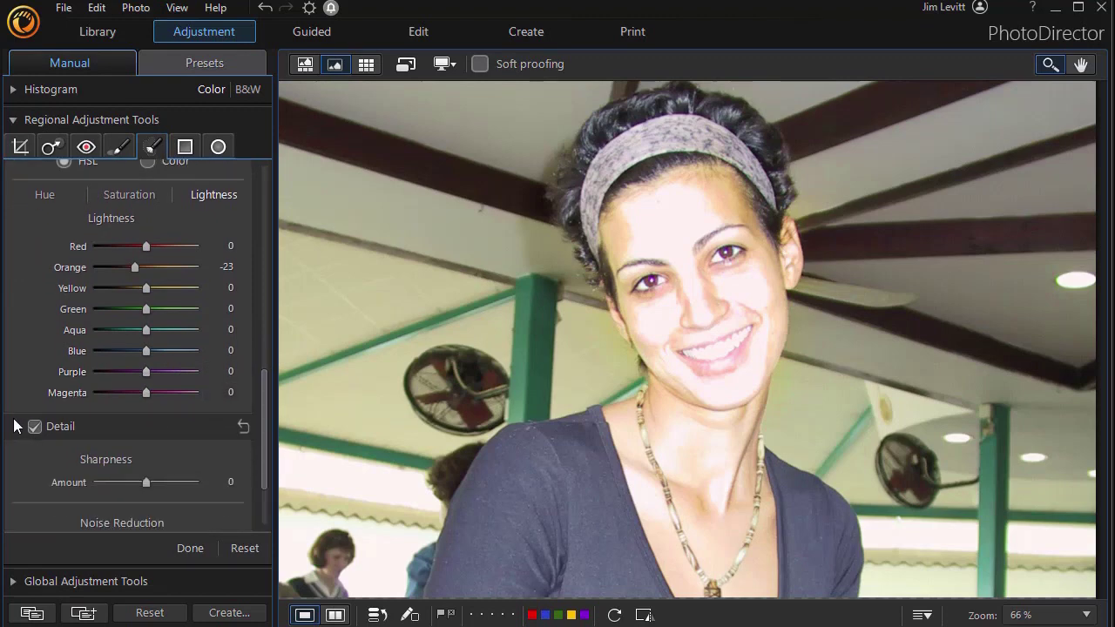
{"action": "mouse_move", "coordinate": [149, 481]}
{"action": "left_mouse_down"}
{"action": "mouse_move", "coordinate": [168, 475]}
{"action": "mouse_move", "coordinate": [164, 488]}
{"action": "left_mouse_up"}
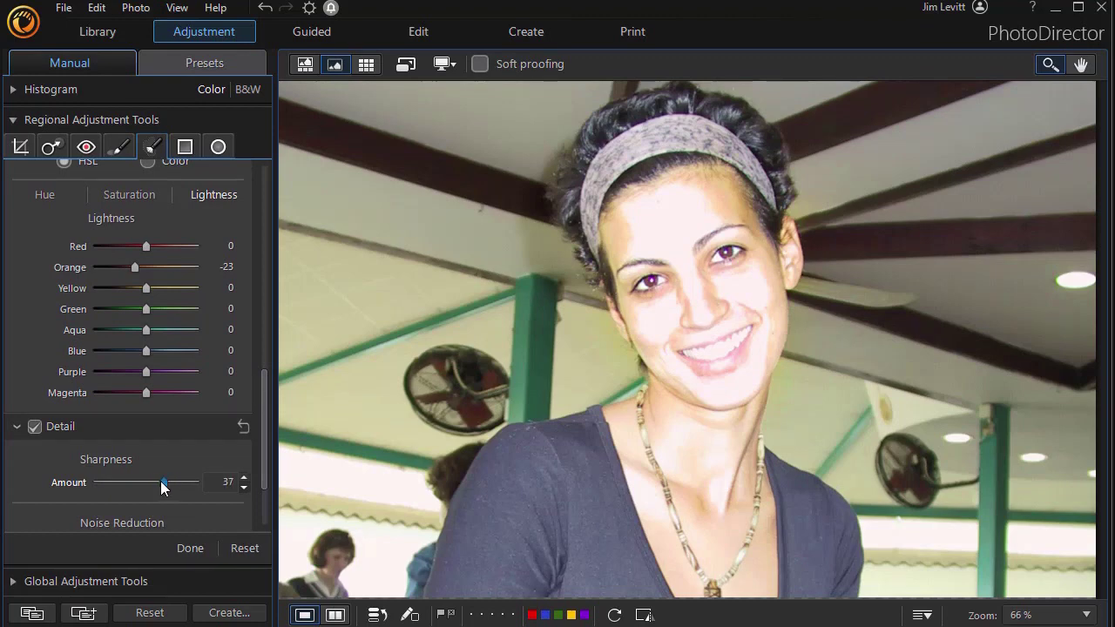
- Compare the edited photo side by side with the original before/after
{"action": "left_click", "coordinate": [335, 615]}
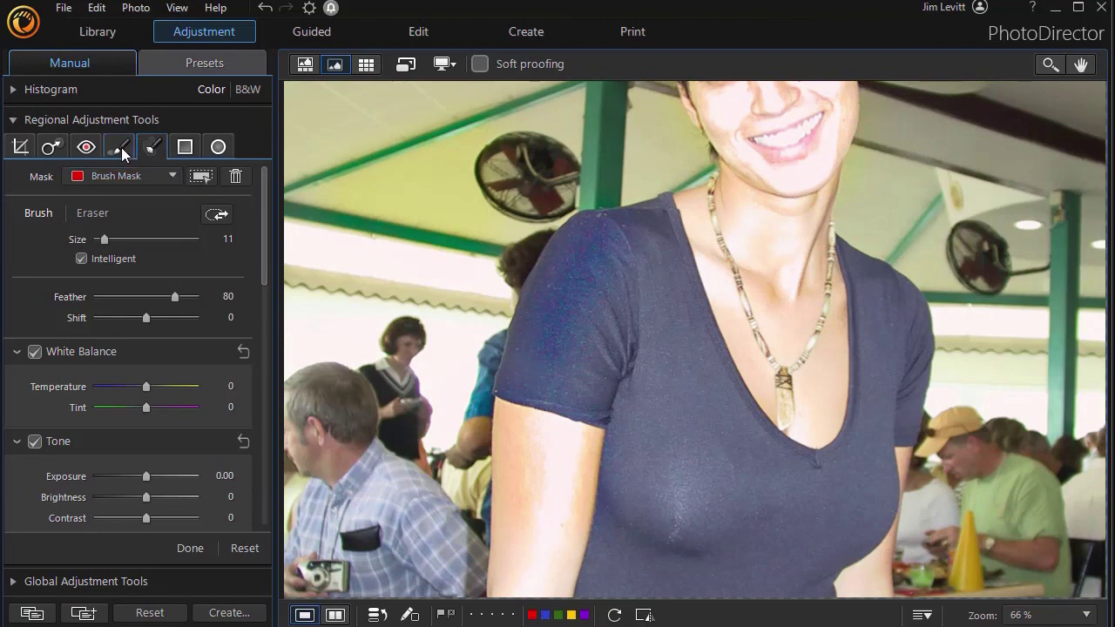
- Create a new mask over her shoulder and sleeve, erasing excess from the lower sleeve and shoulder
{"action": "left_click", "coordinate": [169, 175]}
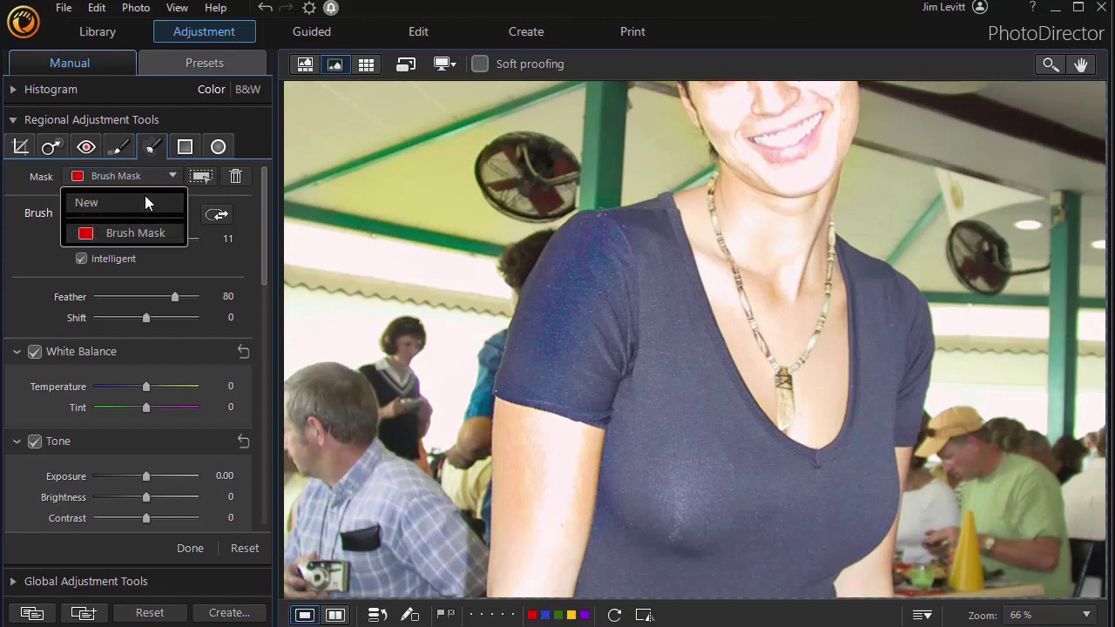
{"action": "left_click", "coordinate": [145, 196]}
{"action": "left_click", "coordinate": [605, 232]}
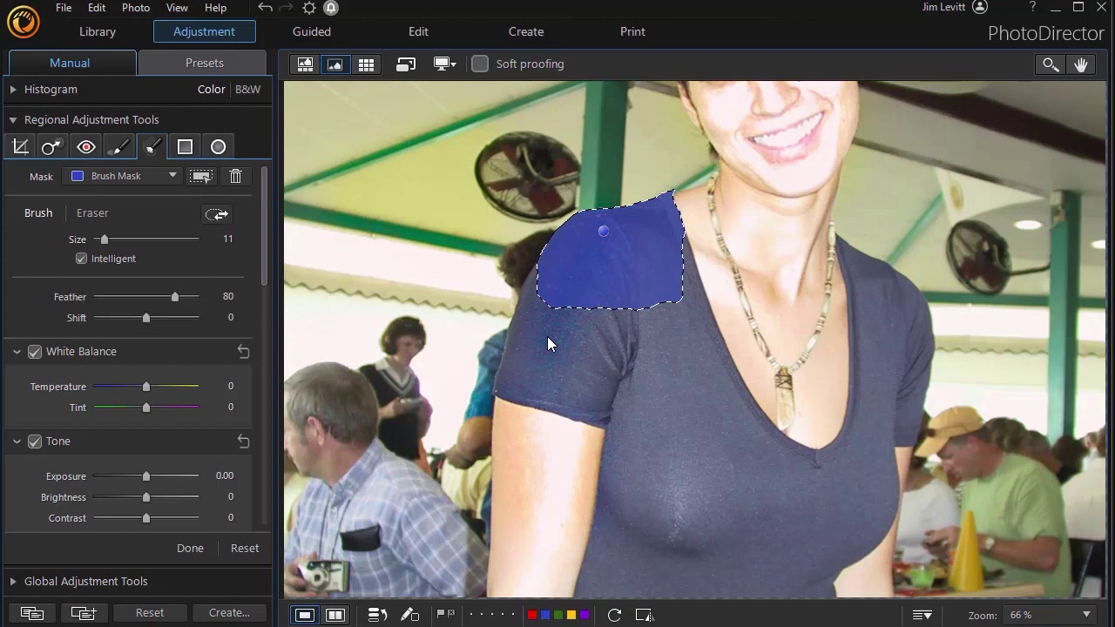
{"action": "left_click_drag", "start_coordinate": [541, 395], "coordinate": [578, 328]}
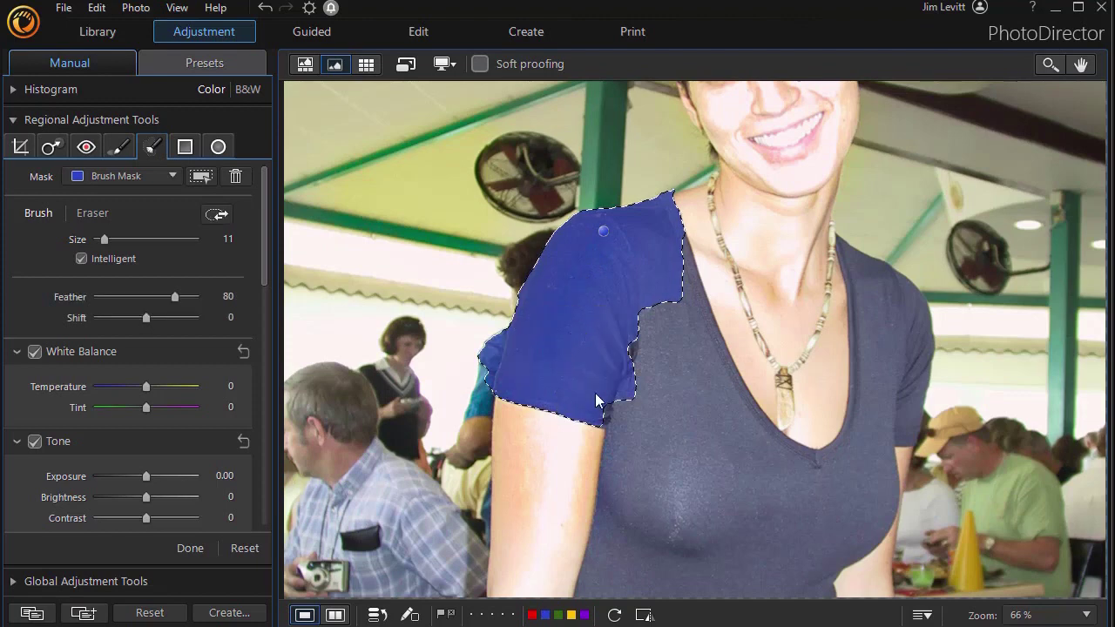
{"action": "mouse_move", "coordinate": [607, 393]}
{"action": "left_mouse_down"}
{"action": "mouse_move", "coordinate": [594, 429]}
{"action": "mouse_move", "coordinate": [619, 343]}
{"action": "mouse_move", "coordinate": [671, 259]}
{"action": "left_mouse_up"}
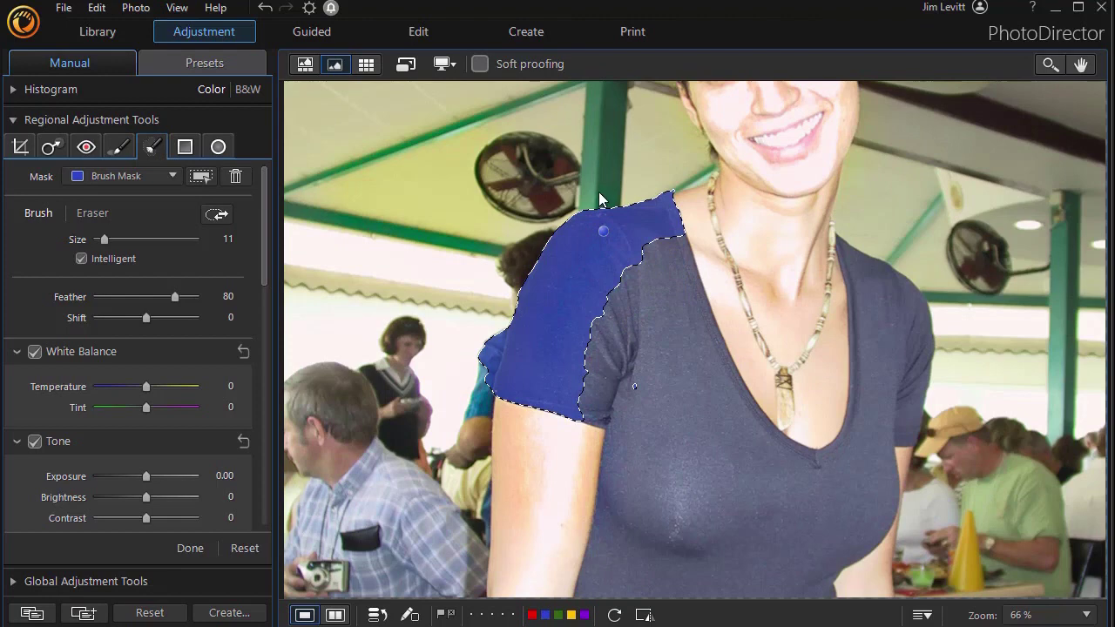
{"action": "mouse_move", "coordinate": [601, 209]}
{"action": "left_mouse_down"}
{"action": "mouse_move", "coordinate": [536, 283]}
{"action": "mouse_move", "coordinate": [548, 302]}
{"action": "mouse_move", "coordinate": [511, 396]}
{"action": "mouse_move", "coordinate": [495, 366]}
{"action": "mouse_move", "coordinate": [500, 335]}
{"action": "mouse_move", "coordinate": [529, 399]}
{"action": "mouse_move", "coordinate": [581, 266]}
{"action": "left_mouse_up"}
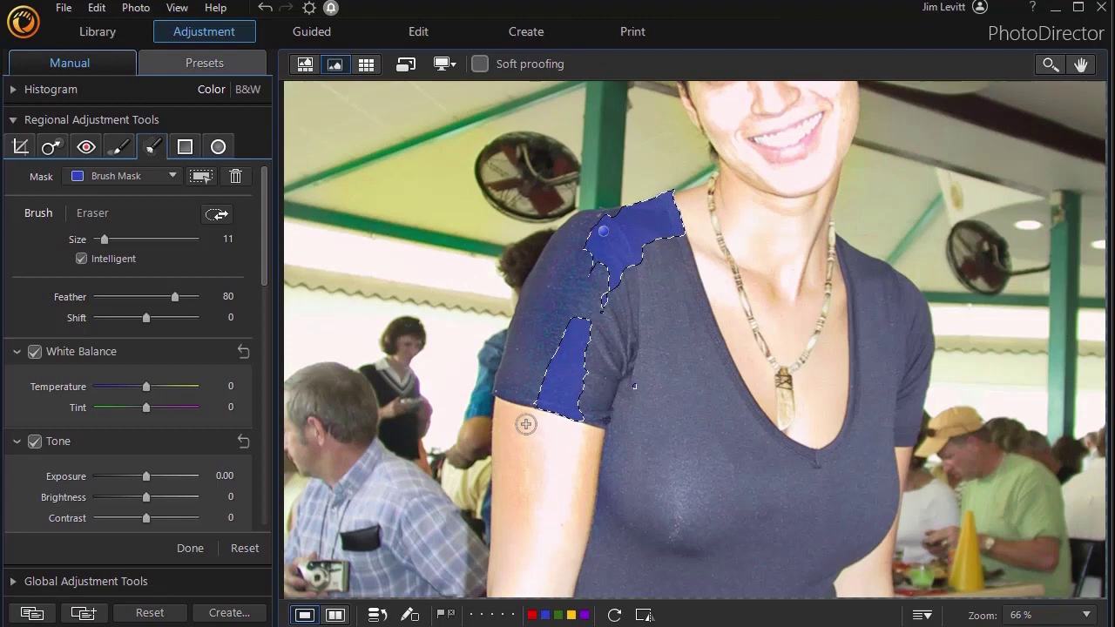
- Erase the shoulder and sleeve mask and paint it onto her bare upper arm instead
{"action": "mouse_move", "coordinate": [554, 401]}
{"action": "left_mouse_down"}
{"action": "mouse_move", "coordinate": [608, 235]}
{"action": "mouse_move", "coordinate": [570, 281]}
{"action": "mouse_move", "coordinate": [605, 305]}
{"action": "mouse_move", "coordinate": [600, 247]}
{"action": "mouse_move", "coordinate": [579, 354]}
{"action": "mouse_move", "coordinate": [535, 382]}
{"action": "mouse_move", "coordinate": [549, 378]}
{"action": "mouse_move", "coordinate": [553, 404]}
{"action": "mouse_move", "coordinate": [541, 354]}
{"action": "left_mouse_up"}
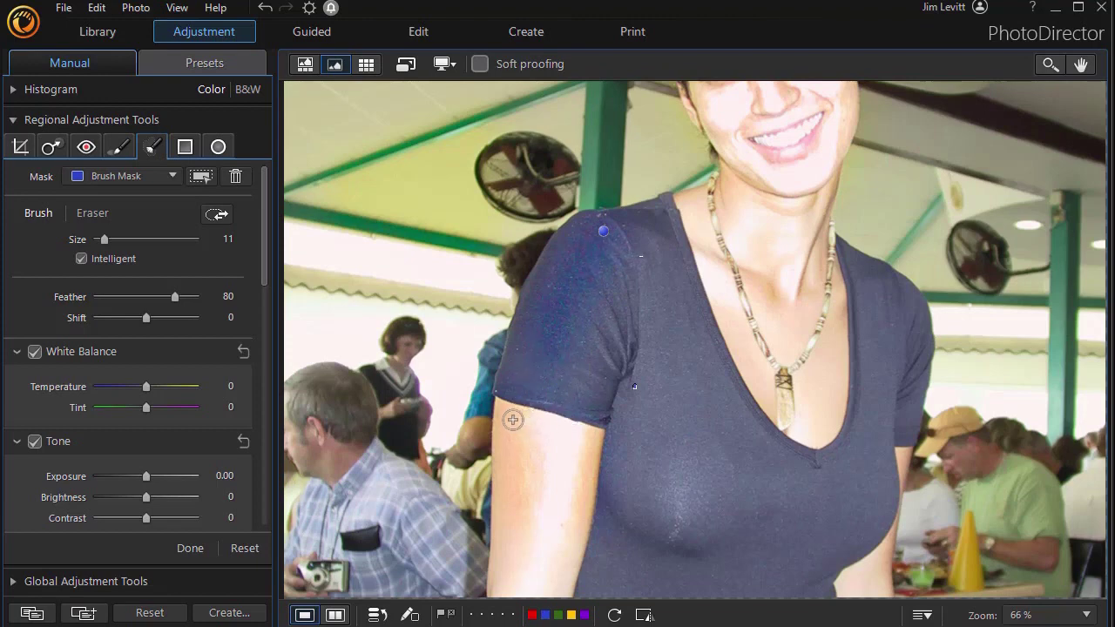
{"action": "mouse_move", "coordinate": [513, 421]}
{"action": "left_mouse_down"}
{"action": "mouse_move", "coordinate": [603, 441]}
{"action": "mouse_move", "coordinate": [553, 434]}
{"action": "mouse_move", "coordinate": [522, 413]}
{"action": "mouse_move", "coordinate": [567, 424]}
{"action": "mouse_move", "coordinate": [592, 482]}
{"action": "mouse_move", "coordinate": [567, 564]}
{"action": "mouse_move", "coordinate": [514, 505]}
{"action": "mouse_move", "coordinate": [497, 595]}
{"action": "left_mouse_up"}
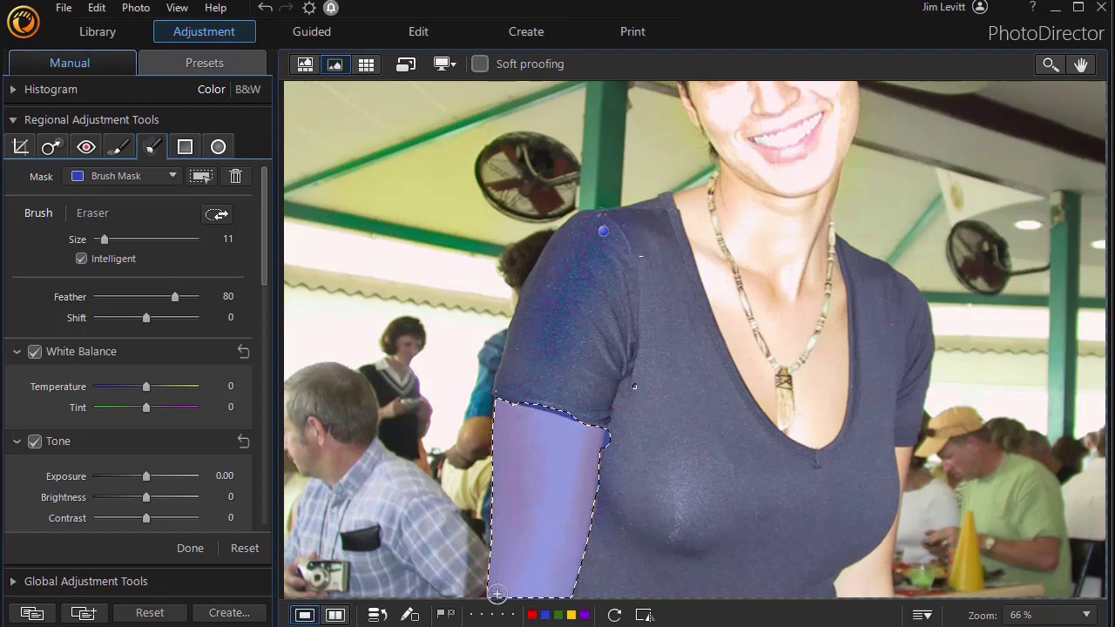